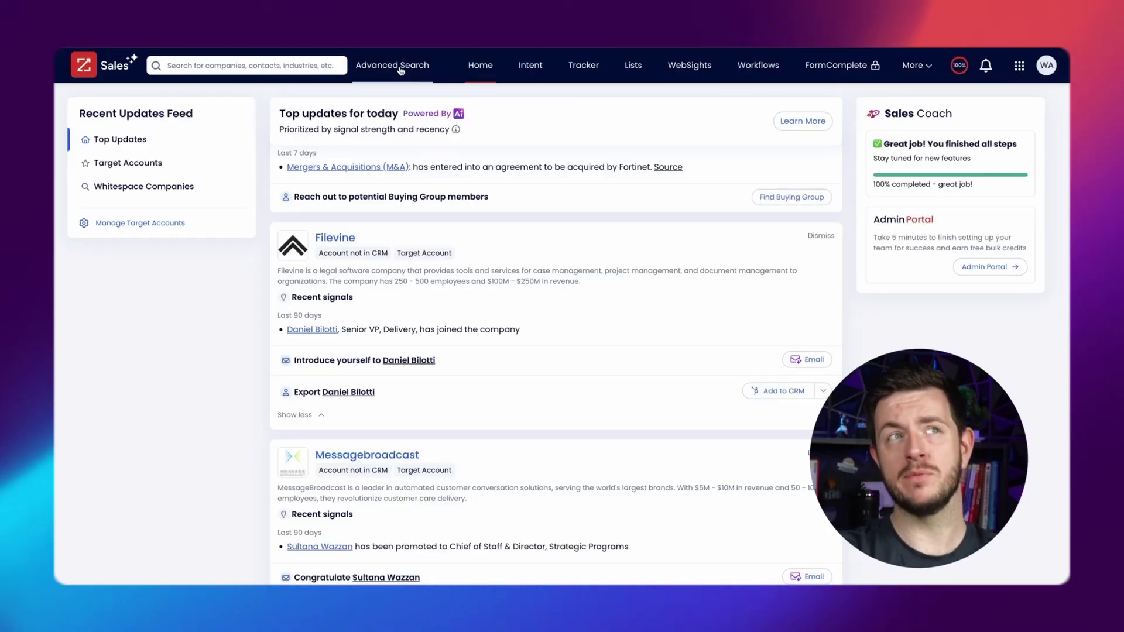
Step: In Advanced Search, check the Scoops tab, then filter contacts to the Sales Training Buying Committee
click(400, 68)
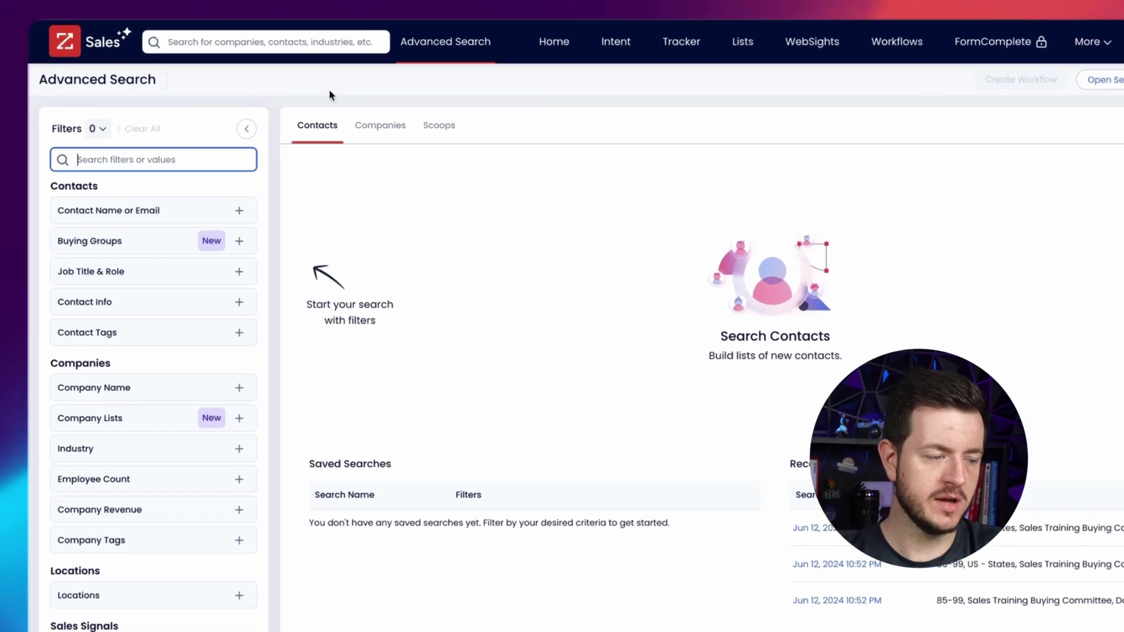
click(463, 124)
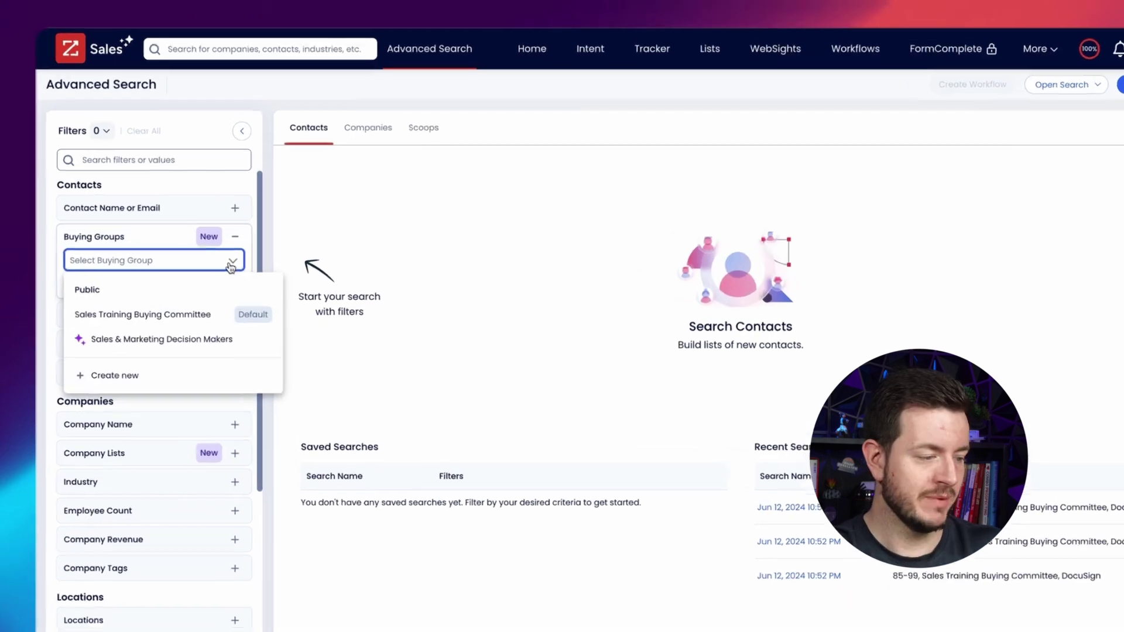
click(172, 334)
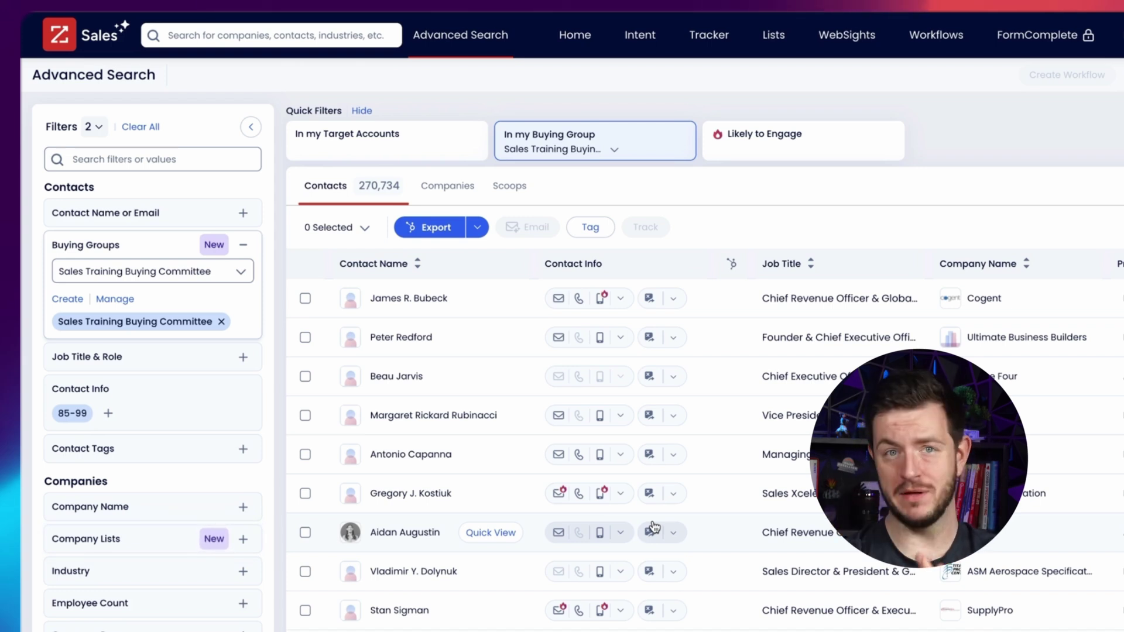
Step: Limit Employee Count to a minimum of 50 and a maximum of 1000
scroll(161, 334, down, 5)
click(160, 331)
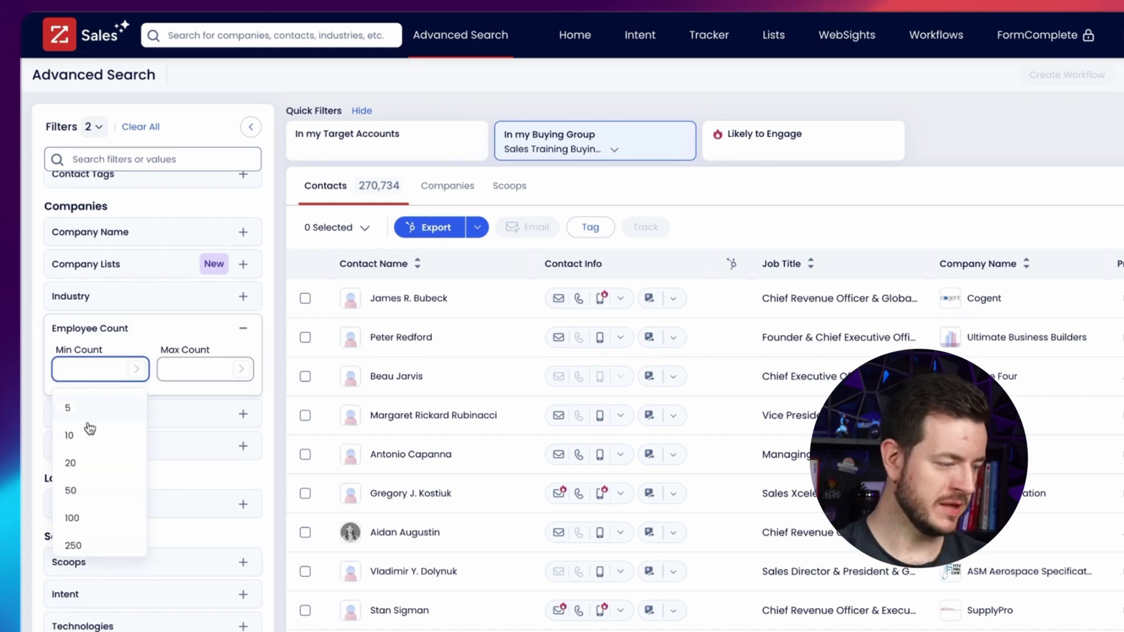
click(71, 491)
click(187, 381)
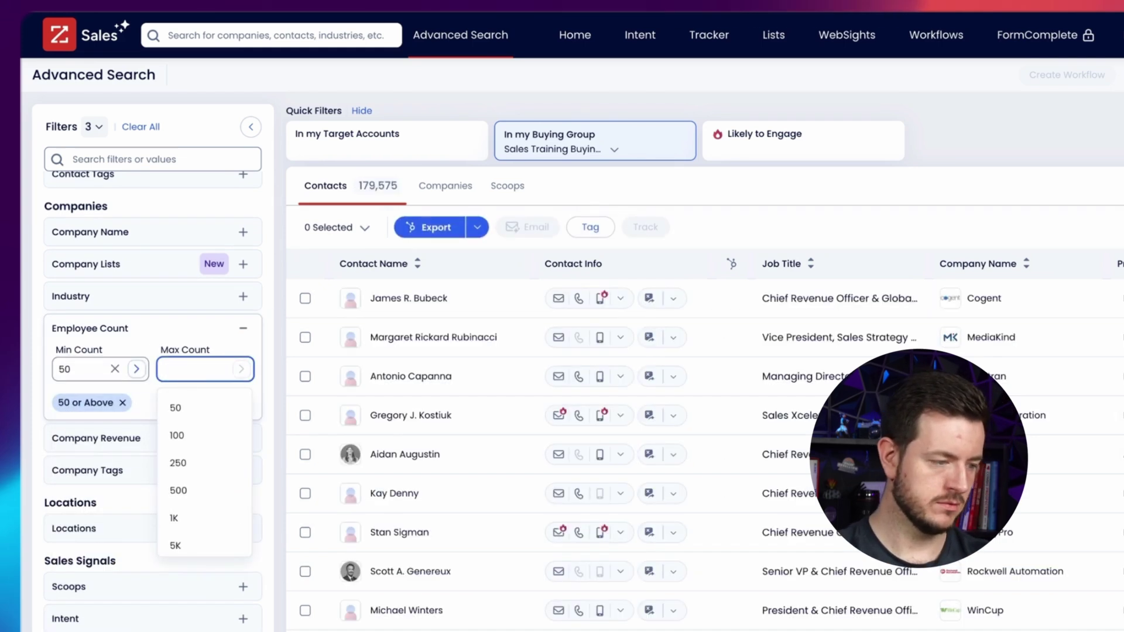
text(1000)
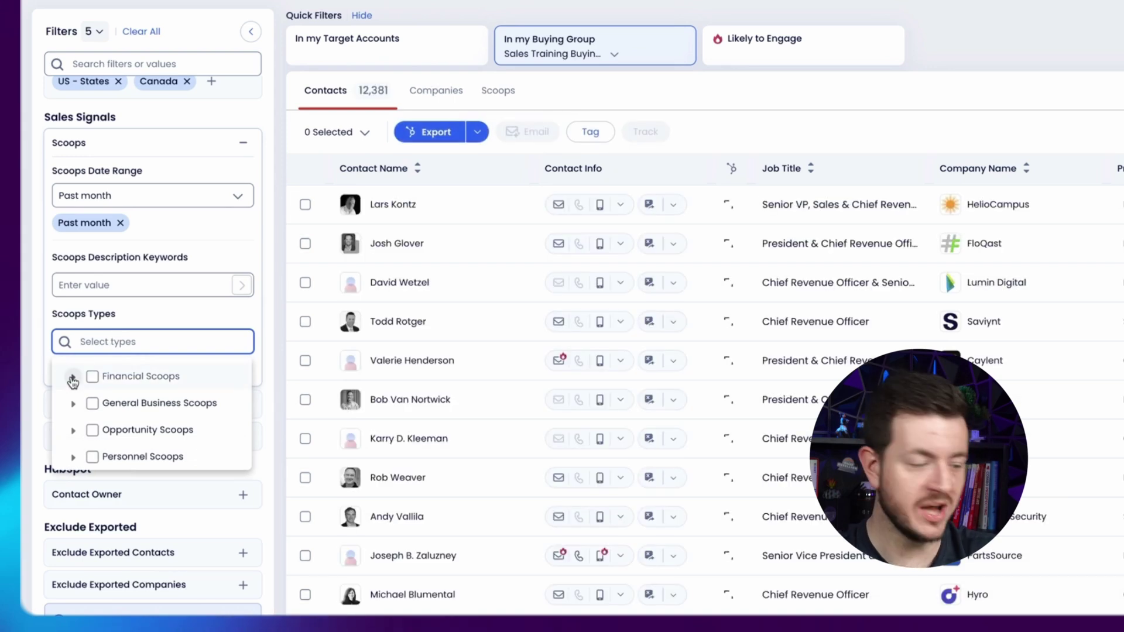
Step: Browse the Scoop type categories and select Pain Point opportunity scoops
click(73, 380)
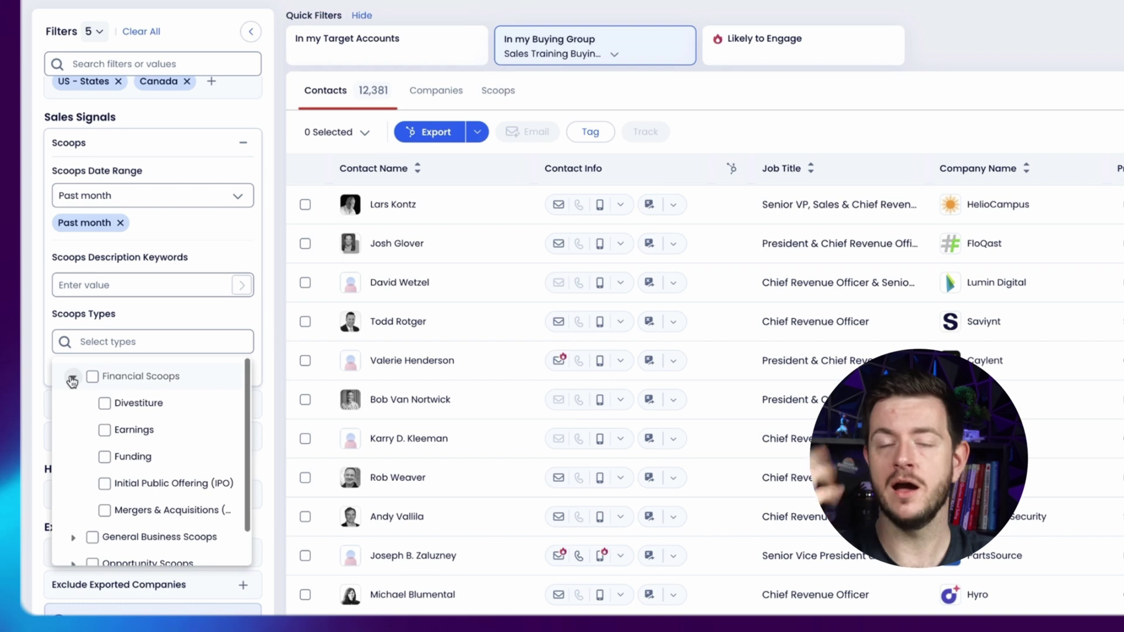
click(73, 380)
click(74, 403)
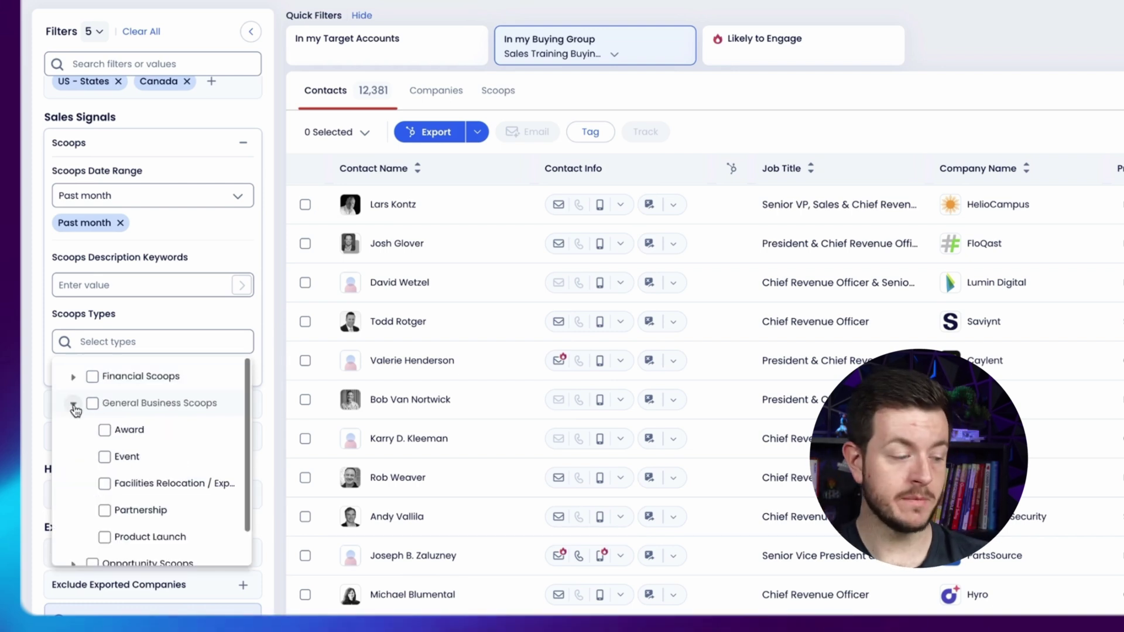
scroll(113, 422, down, 1)
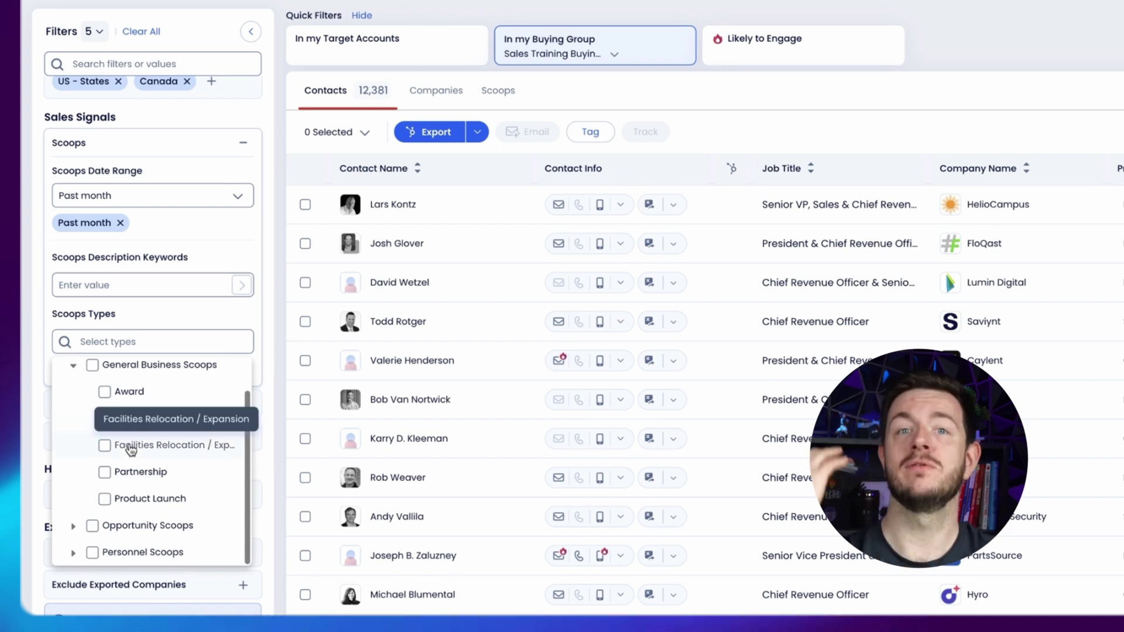
scroll(164, 434, down, 1)
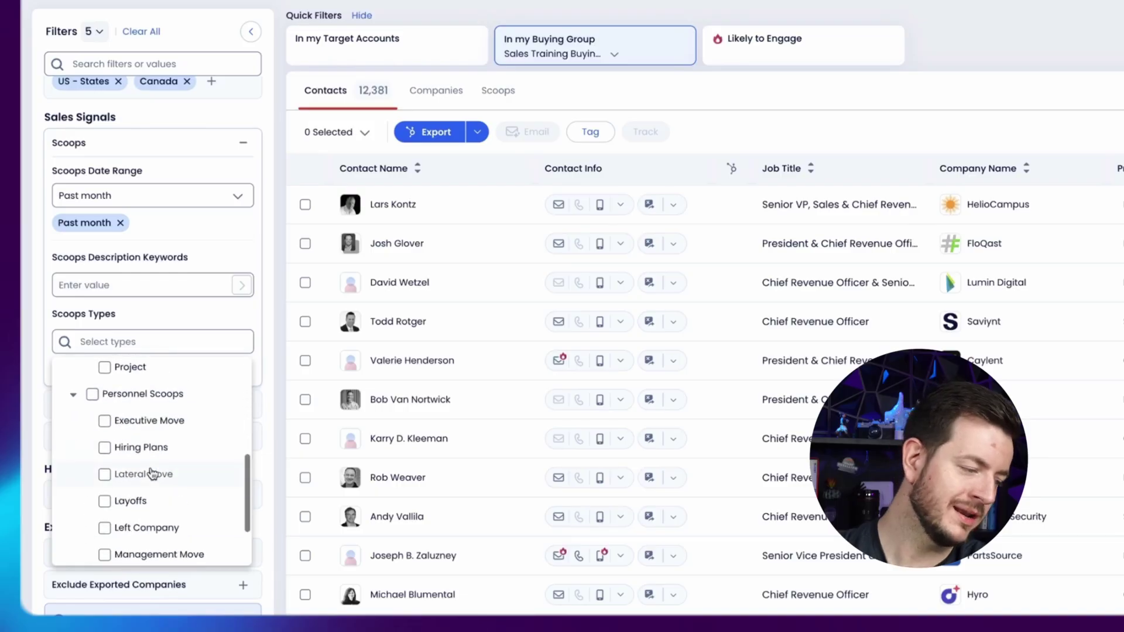
scroll(151, 473, down, 1)
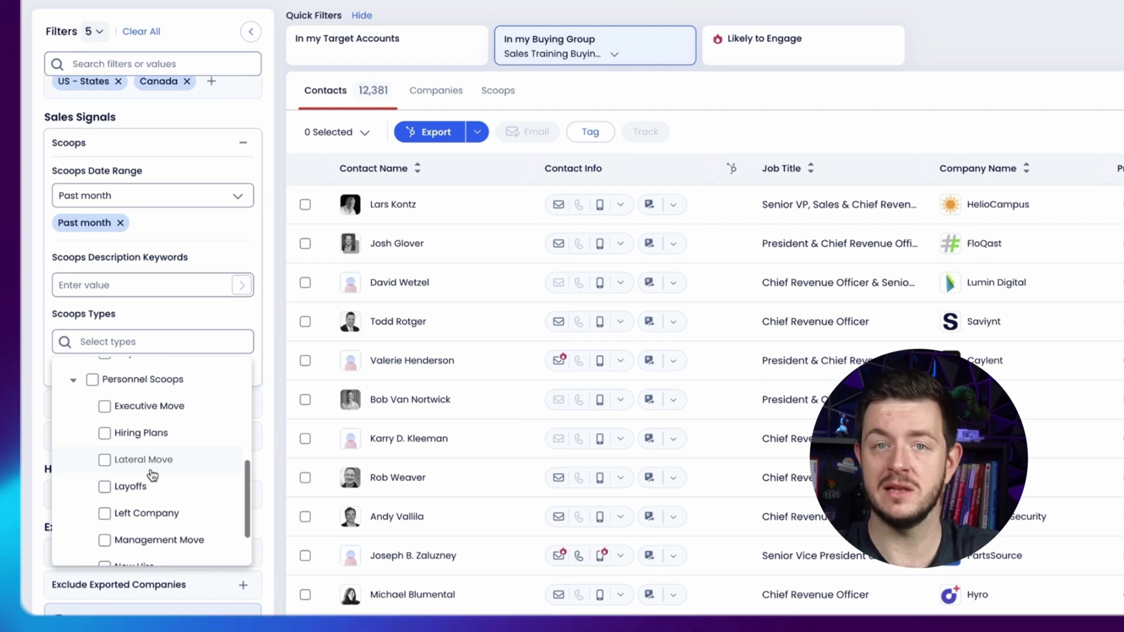
scroll(152, 474, down, 1)
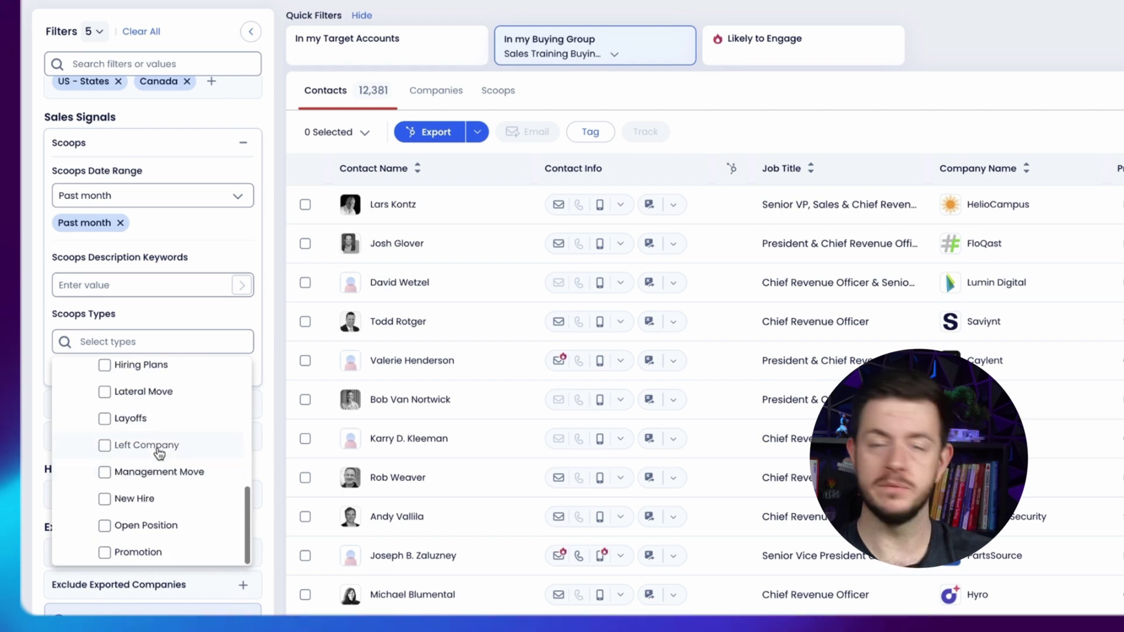
scroll(135, 463, up, 3)
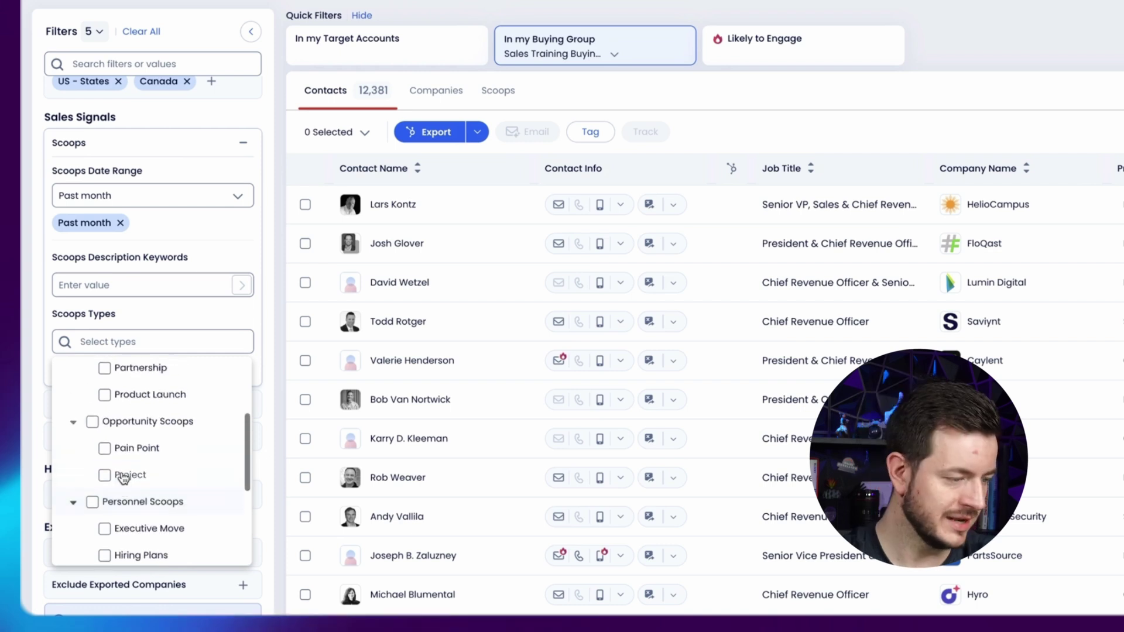
click(104, 453)
Step: Enter the scoop description keyword 'sales train' and review the matching scoops
click(142, 285)
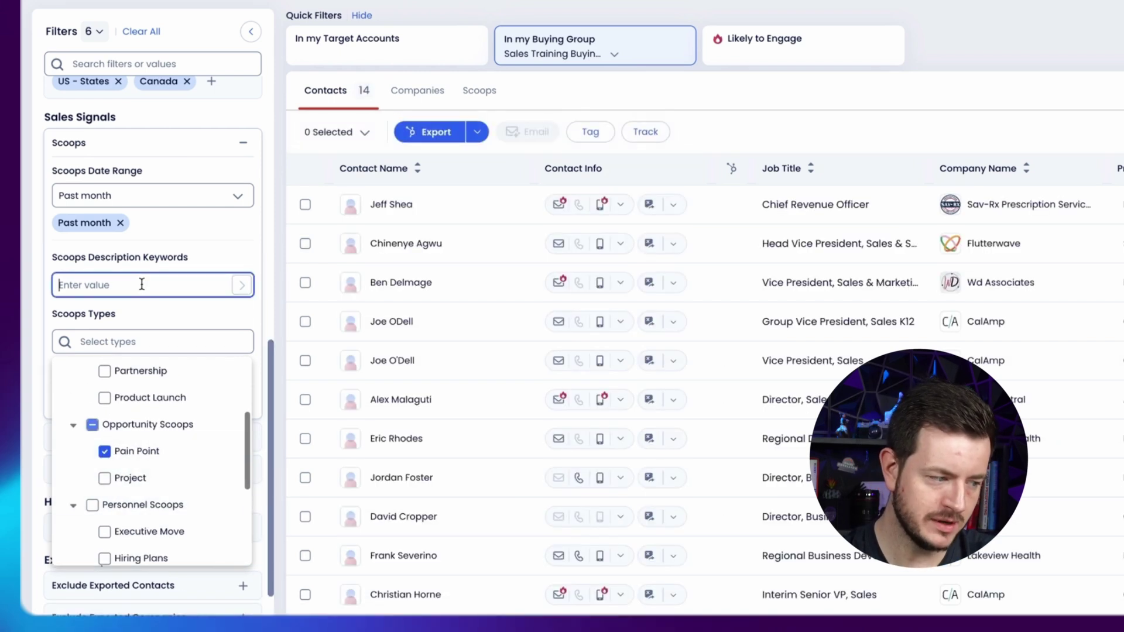
text(sales t)
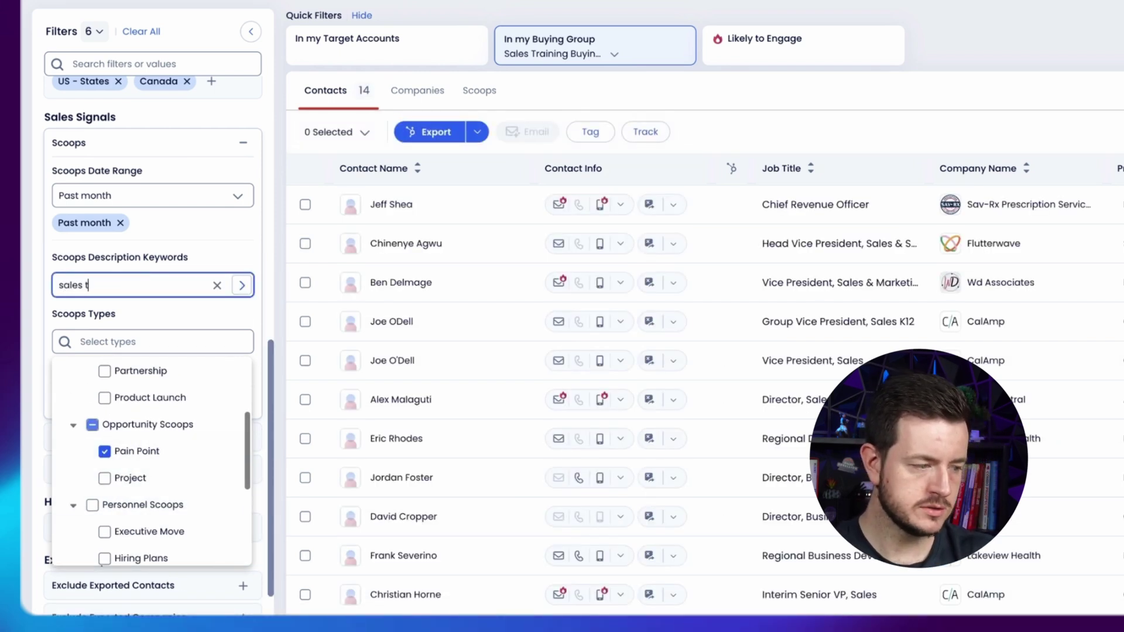
text(rain)
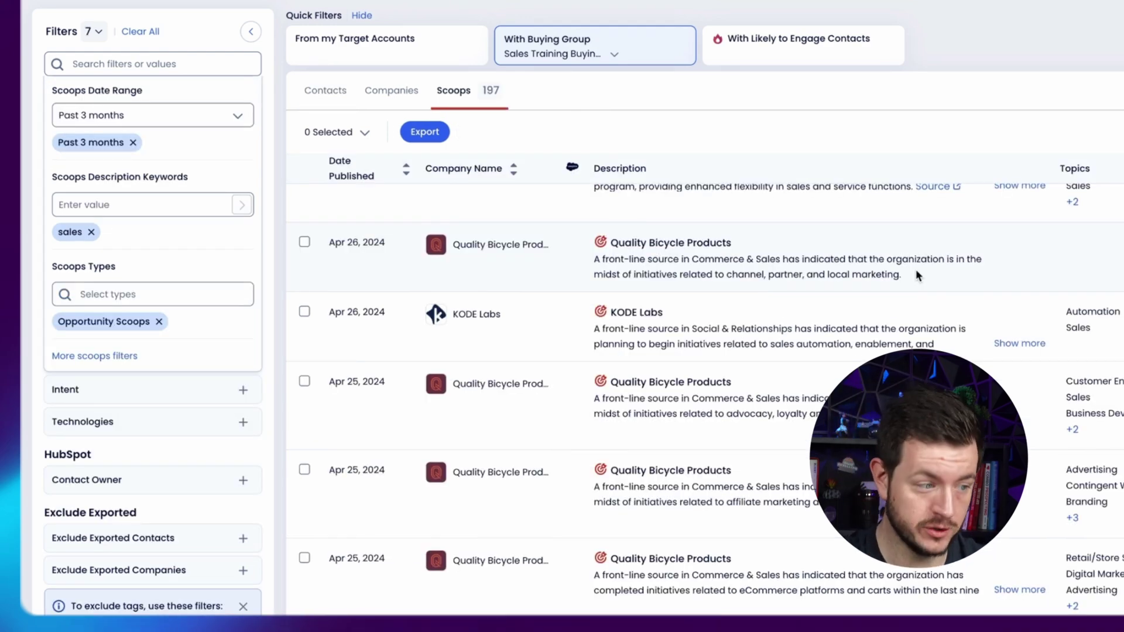
scroll(820, 246, down, 1)
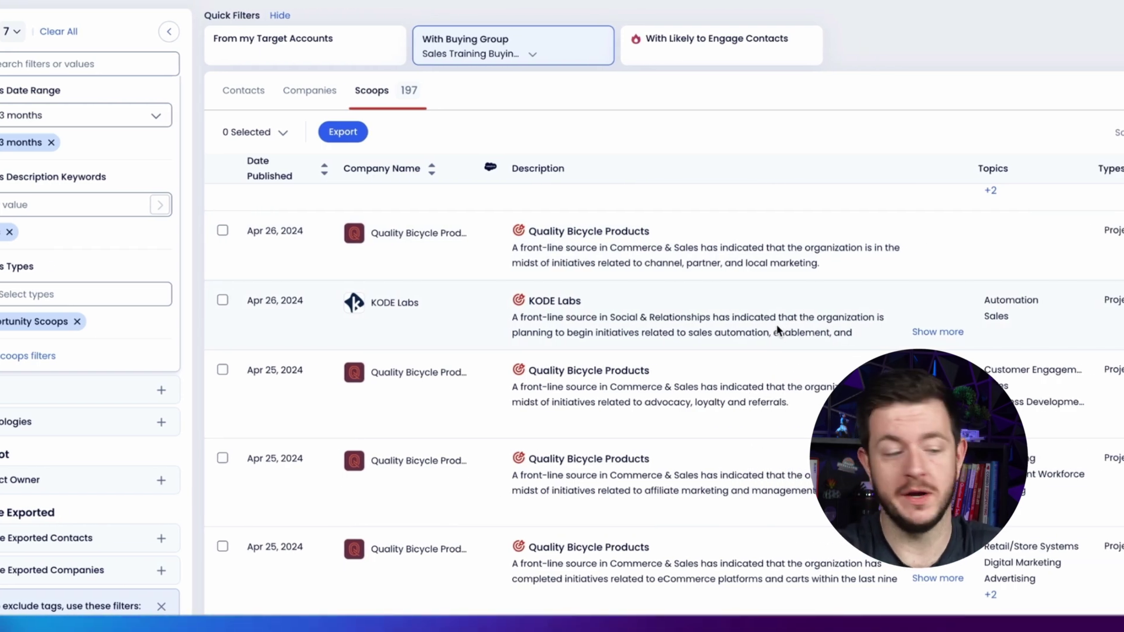
scroll(803, 335, down, 1)
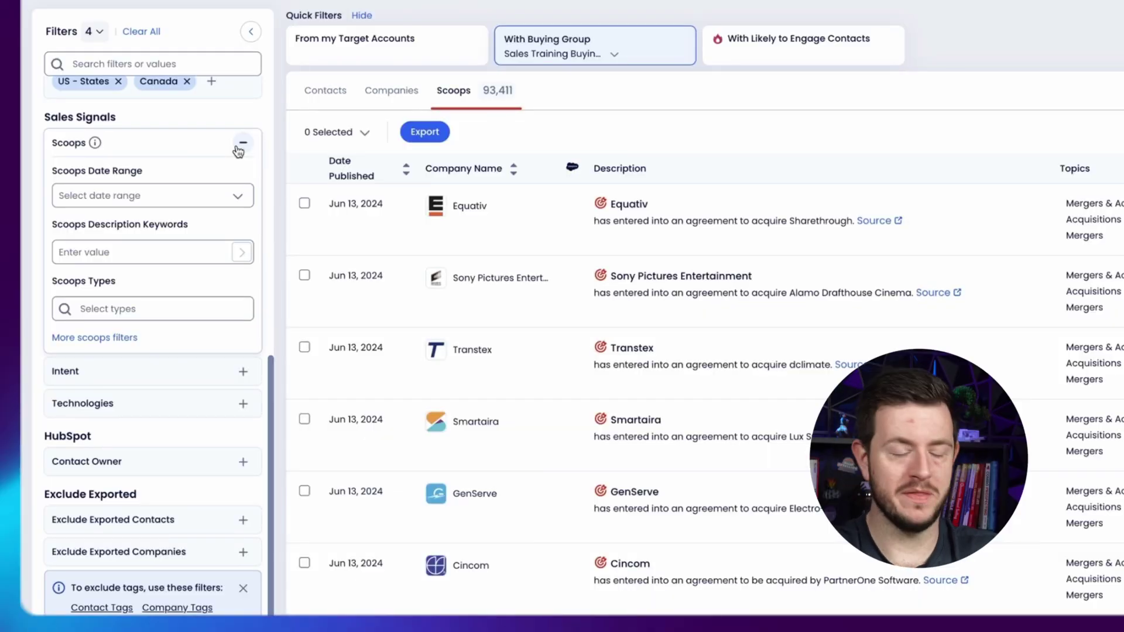
Step: Collapse Scoops, then set Intent filters to High scores with a short-term lookback
click(240, 147)
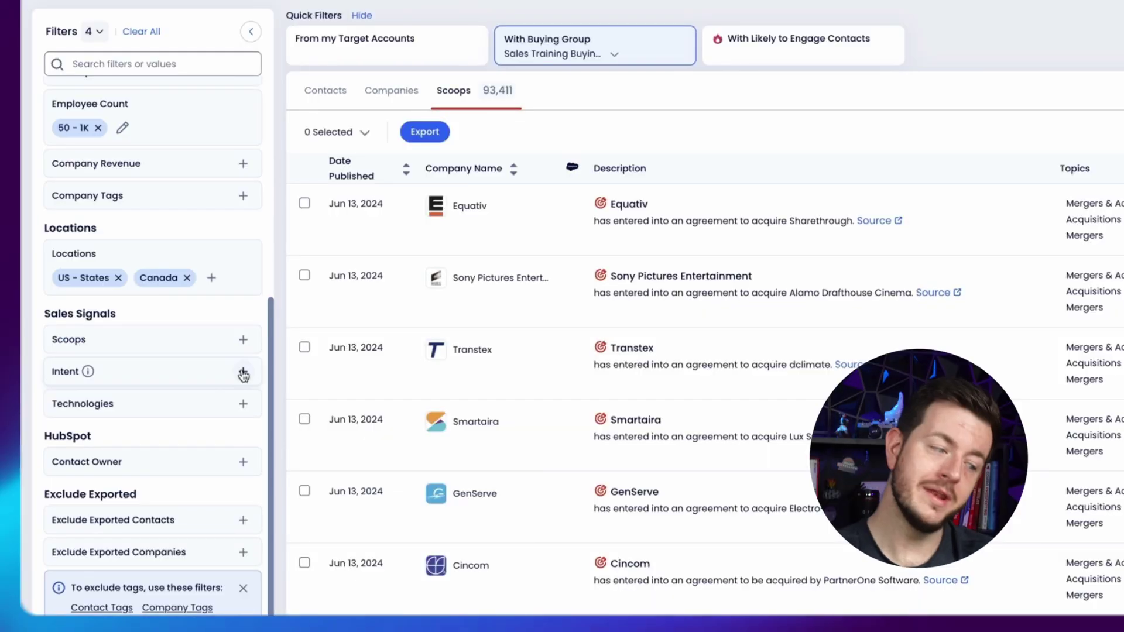
click(243, 373)
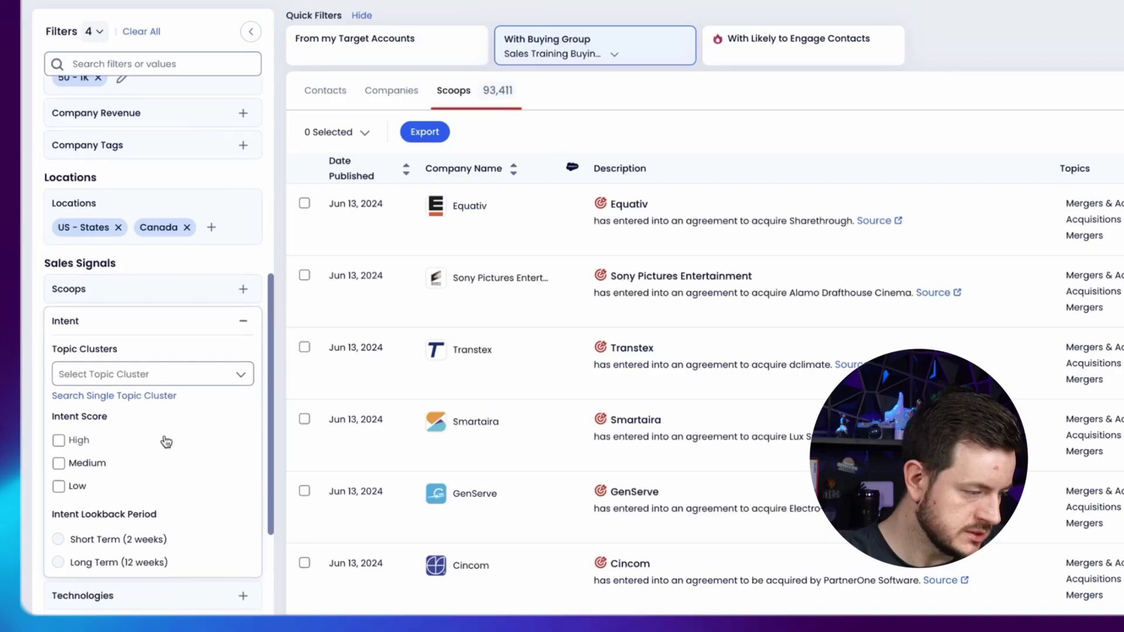
click(59, 414)
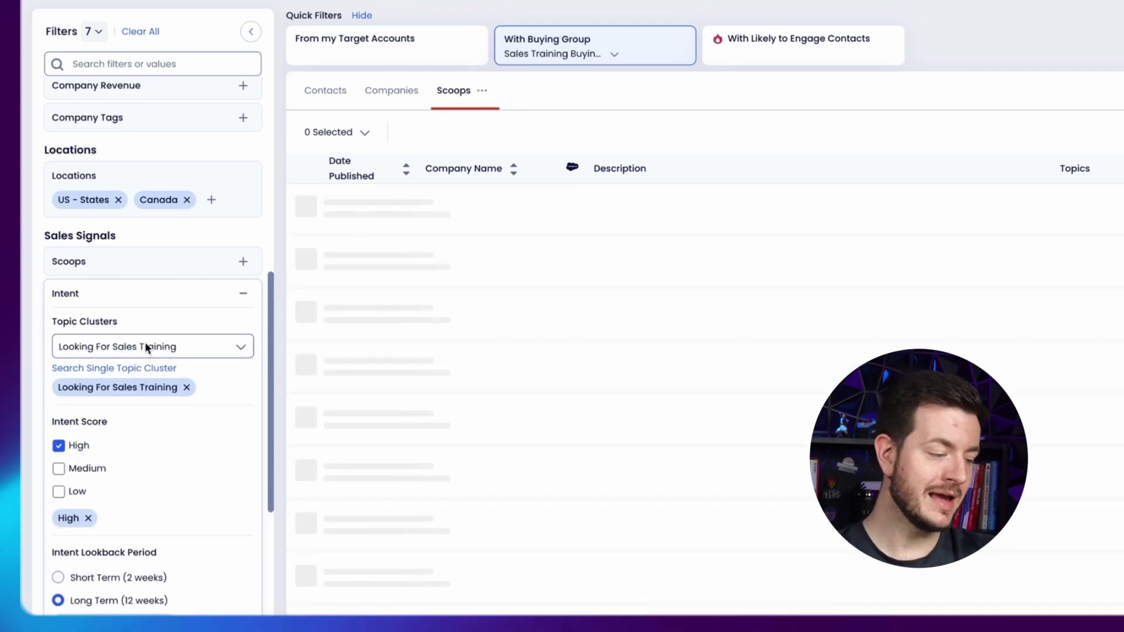
scroll(147, 410, down, 2)
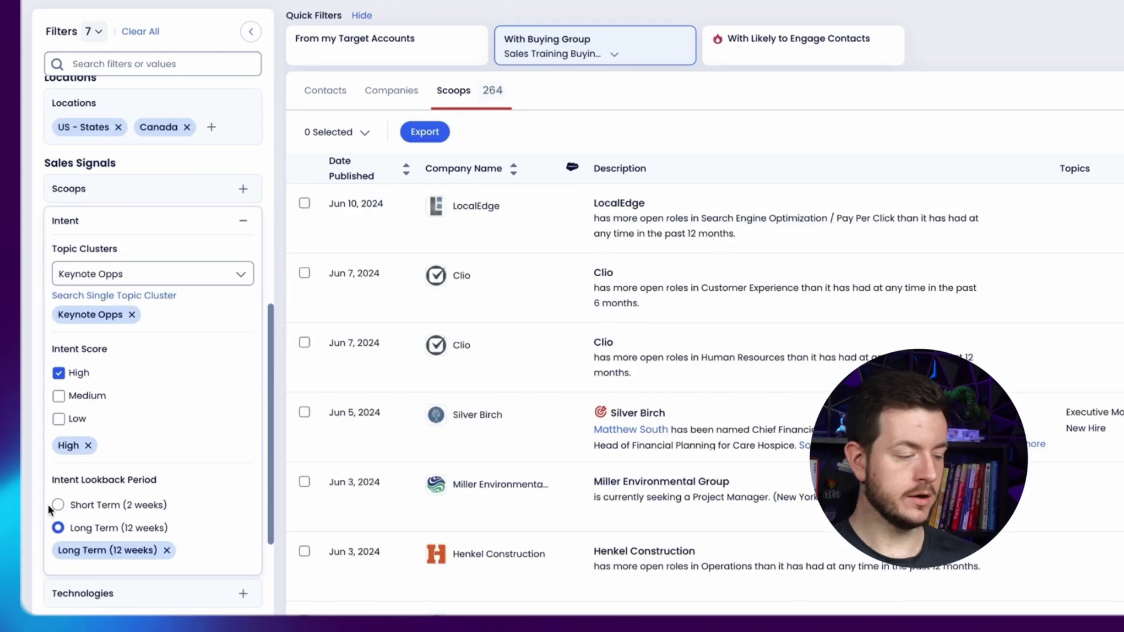
click(57, 505)
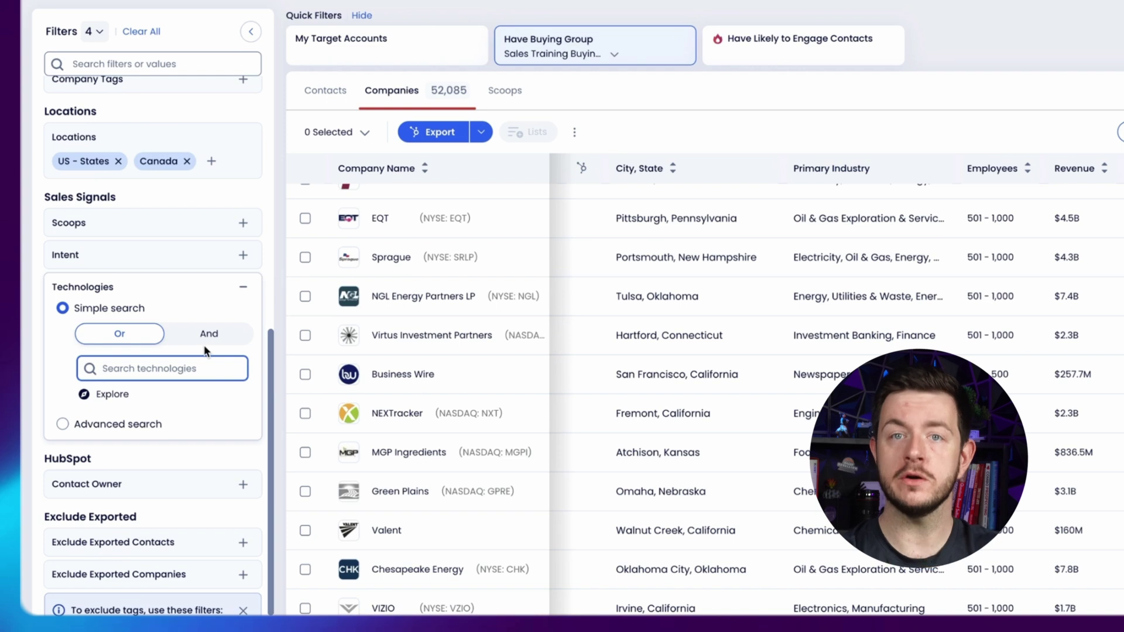
Step: Add DocuSign as a technology filter, view the 4,960 contacts, then go to Intent Signals
text(docu)
key(Return)
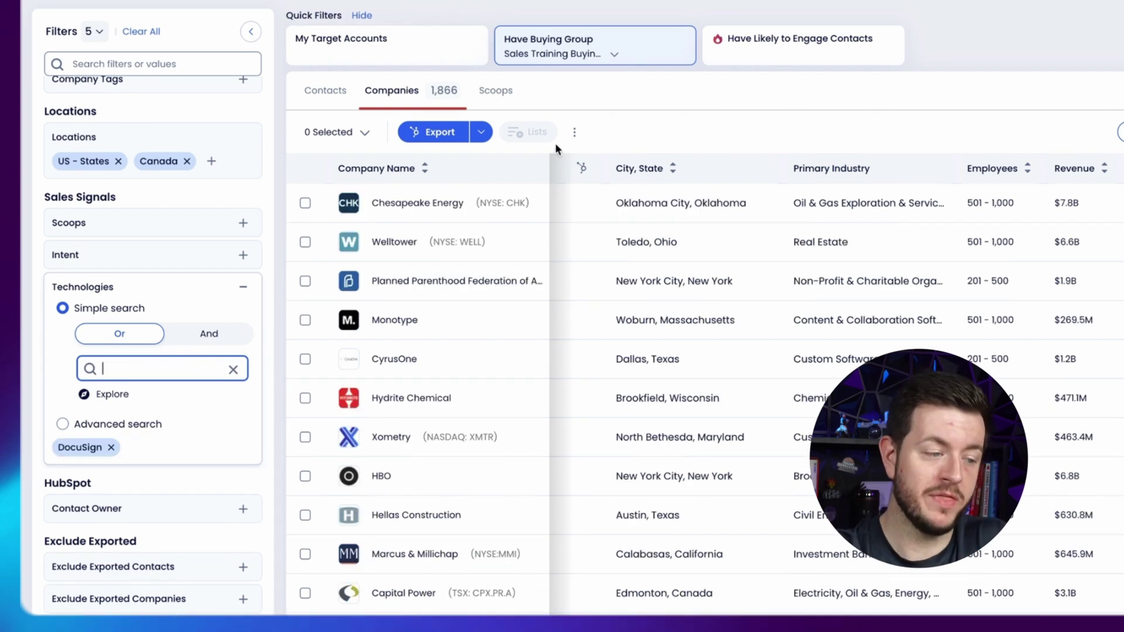
click(321, 94)
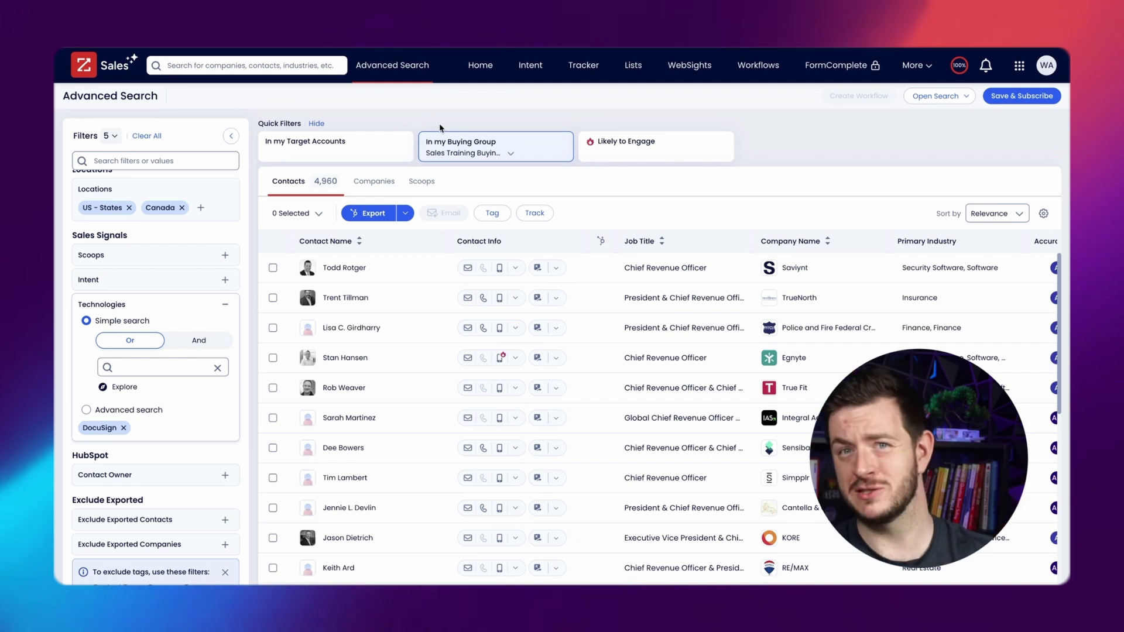
click(537, 70)
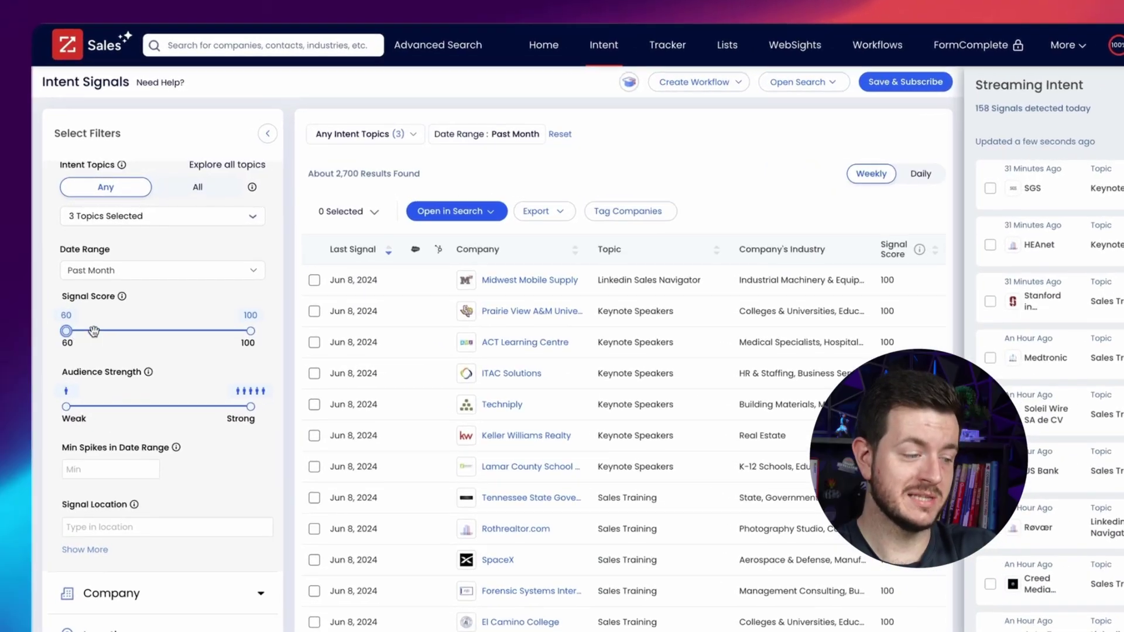
Step: Raise the Signal Score minimum to 85 so only scores 85–100 appear
drag(95, 329, 166, 342)
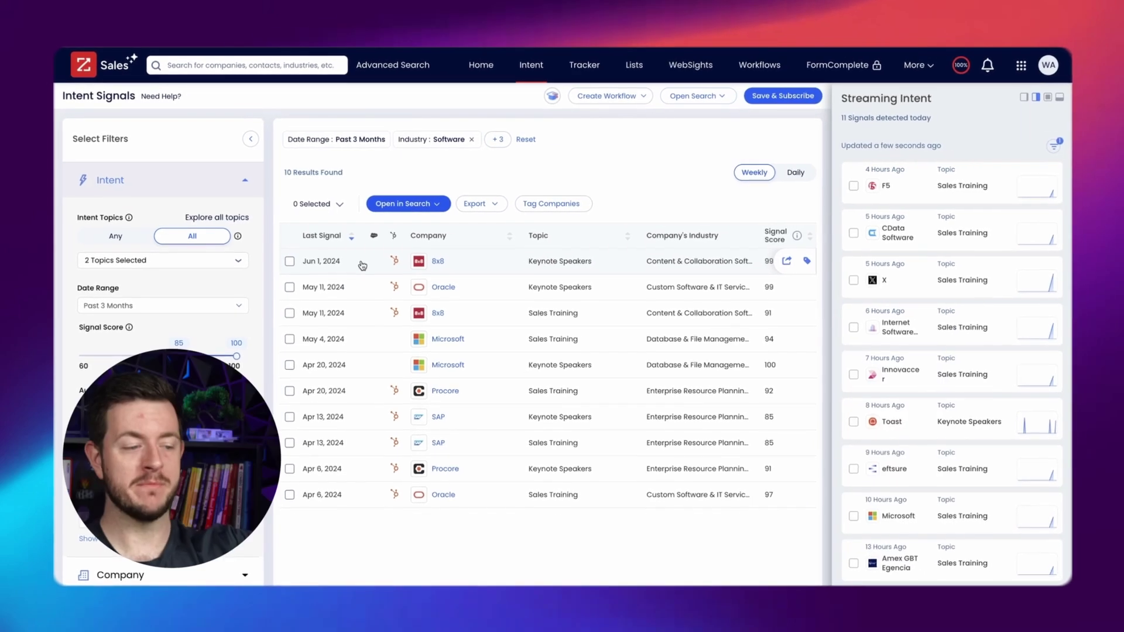
Step: Open the side panel with the 8x8 intent signal's details
click(362, 266)
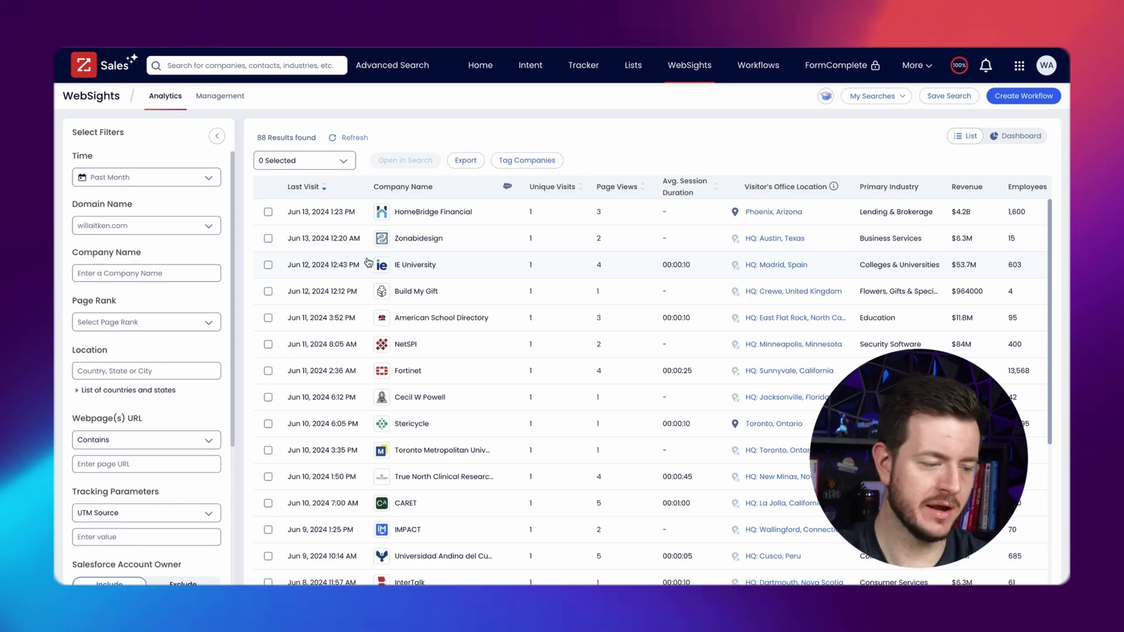
Step: Open the Company Details panel for HomeBridge Financial in the WebSights list
click(434, 212)
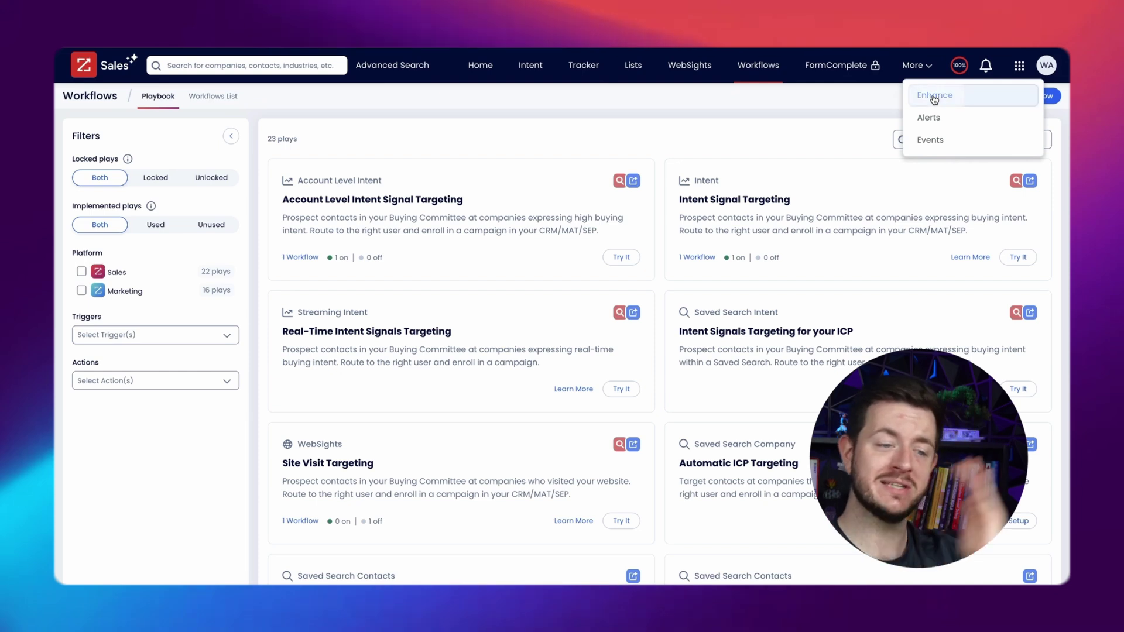
Step: Show the Enhance page, then the More menu listing Enhance, Alerts and Events
click(934, 99)
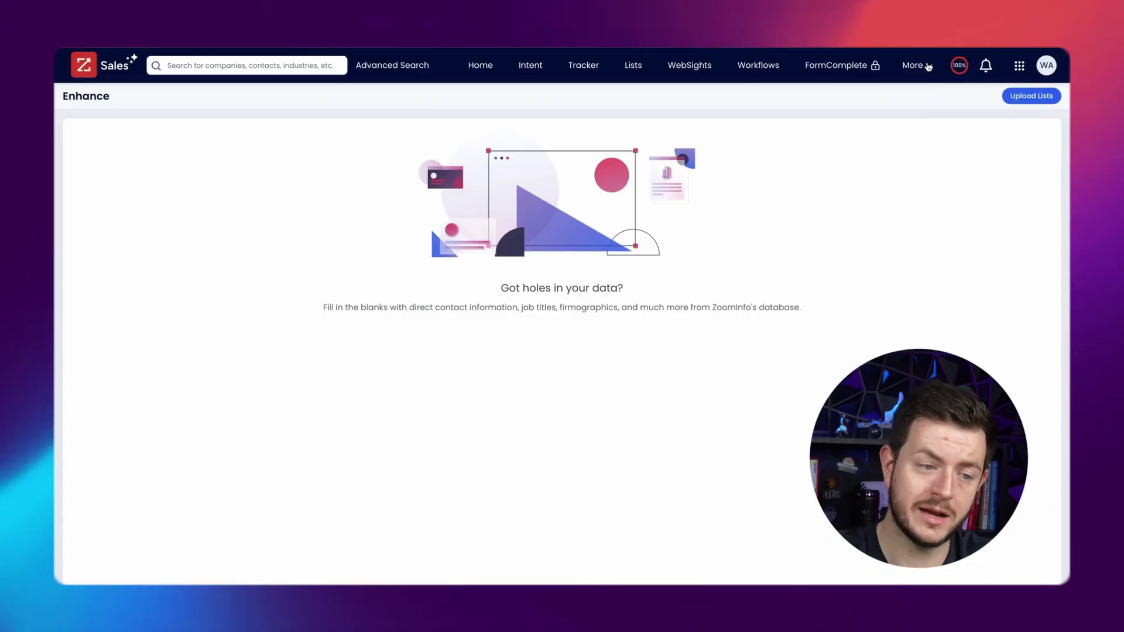
click(928, 66)
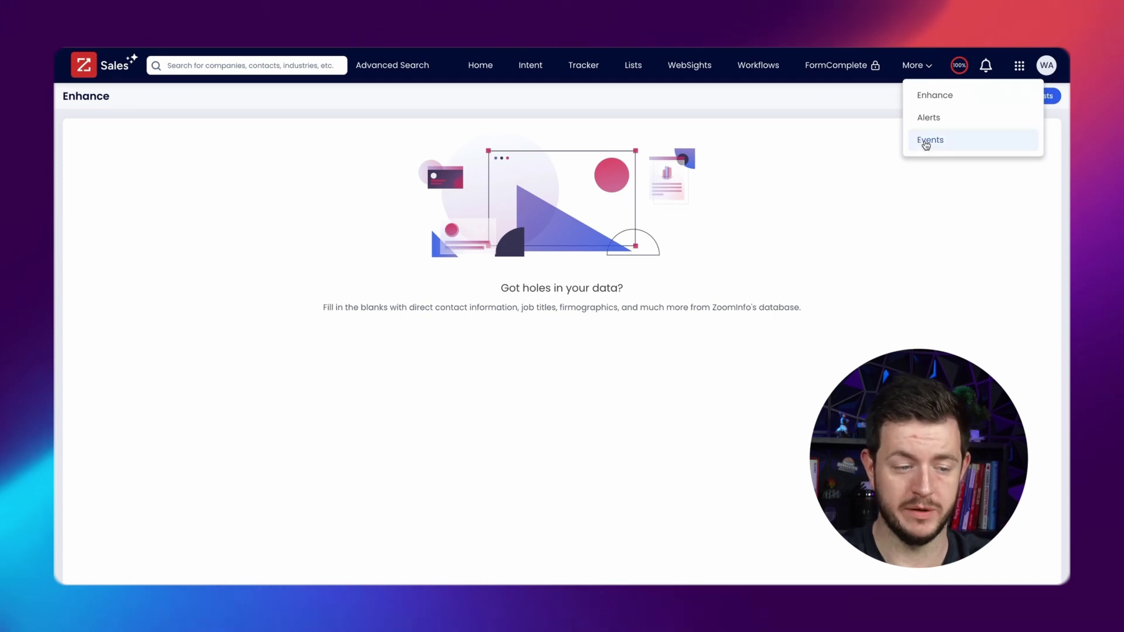